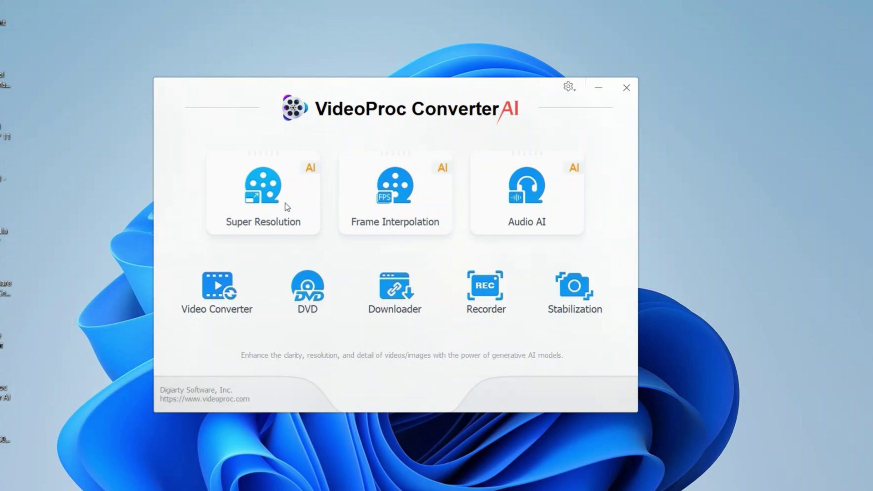
Load IMG0154A.jpg into Super Resolution and compare its 2X 640×480 upscale in split view.
click(286, 207)
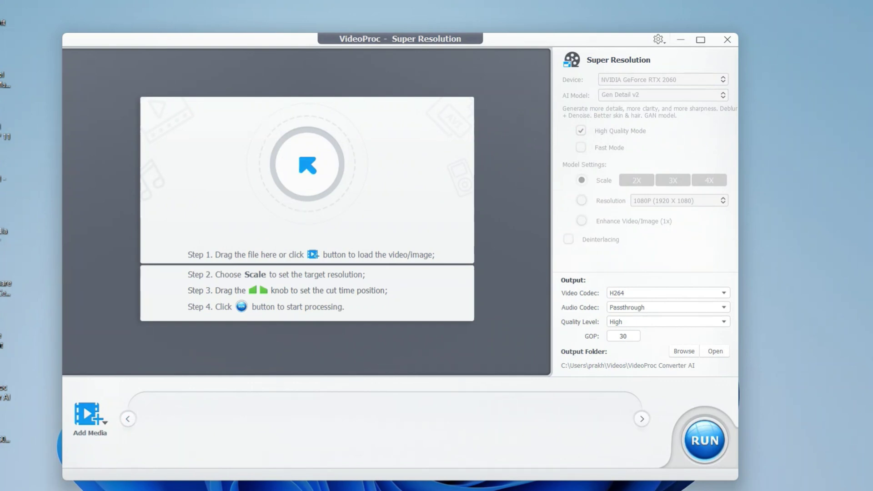
drag(9, 231, 453, 267)
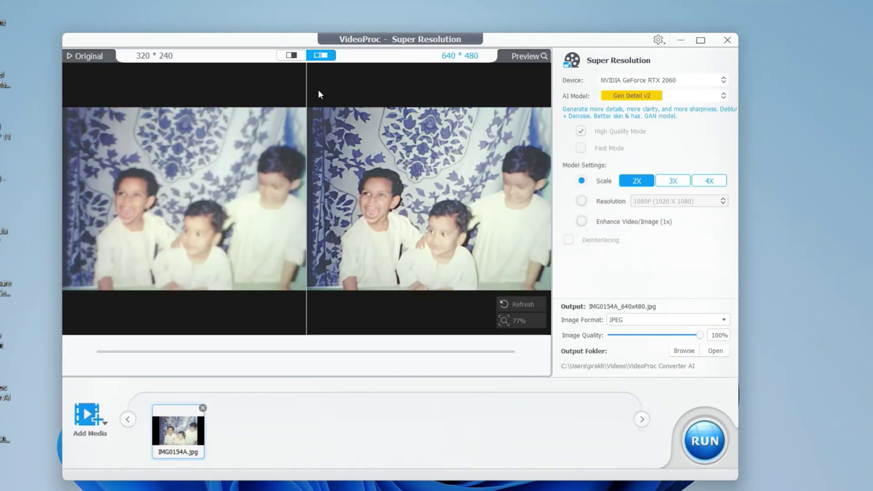
click(291, 55)
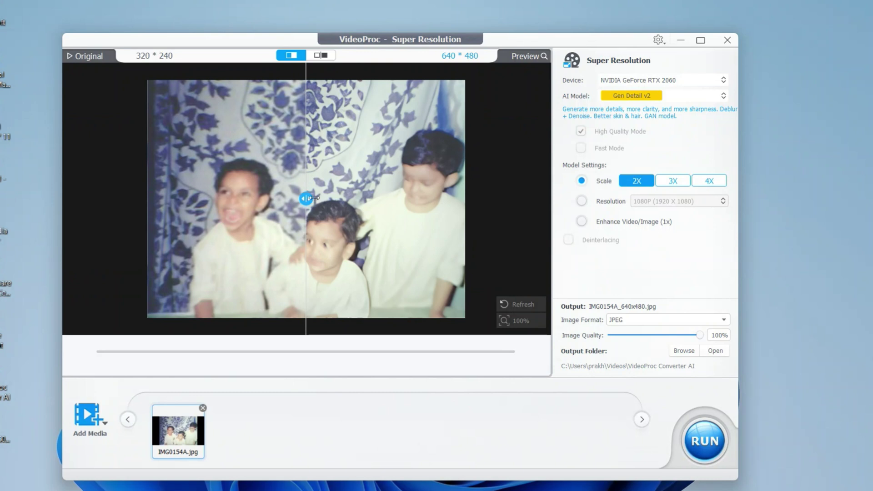
drag(303, 219, 467, 225)
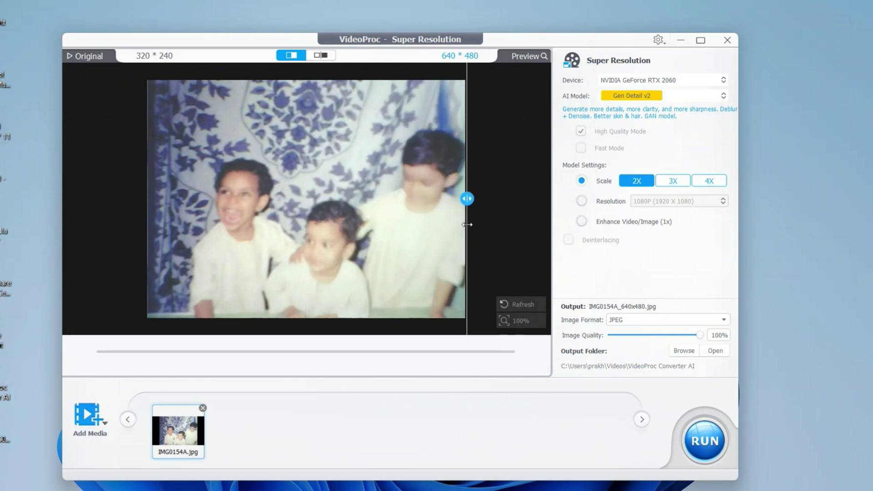
scroll(362, 223, up, 2)
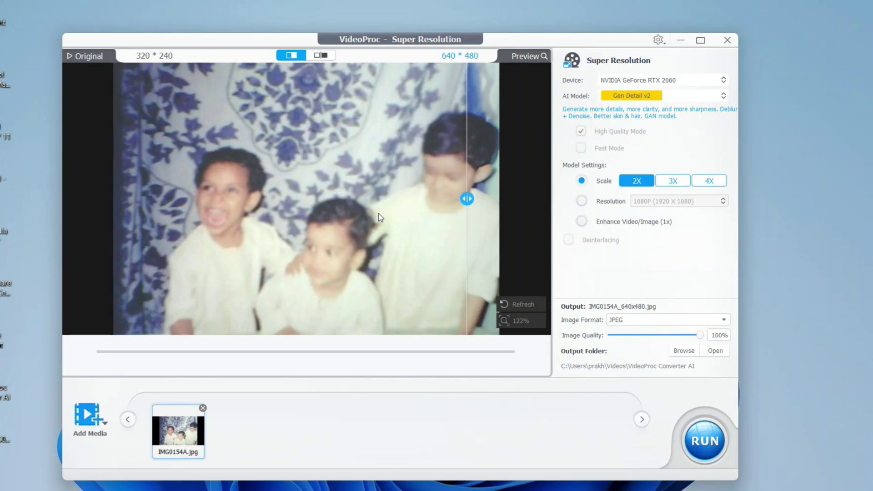
scroll(298, 187, up, 3)
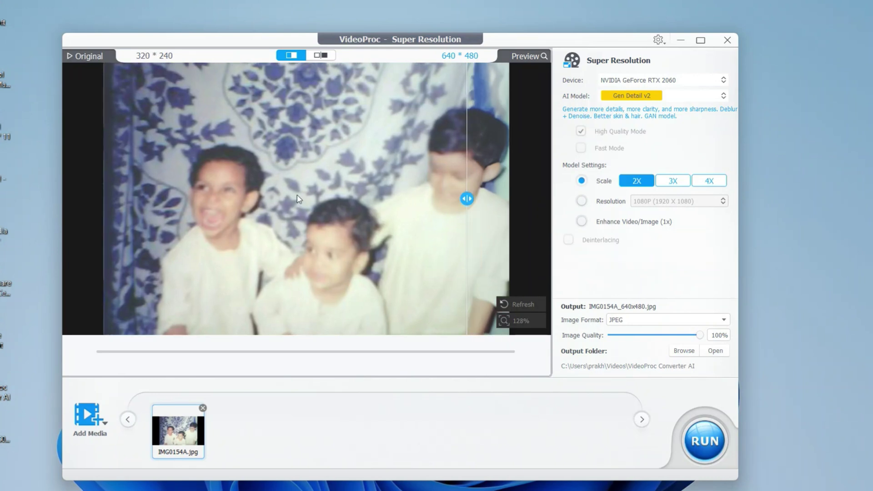
scroll(298, 188, up, 2)
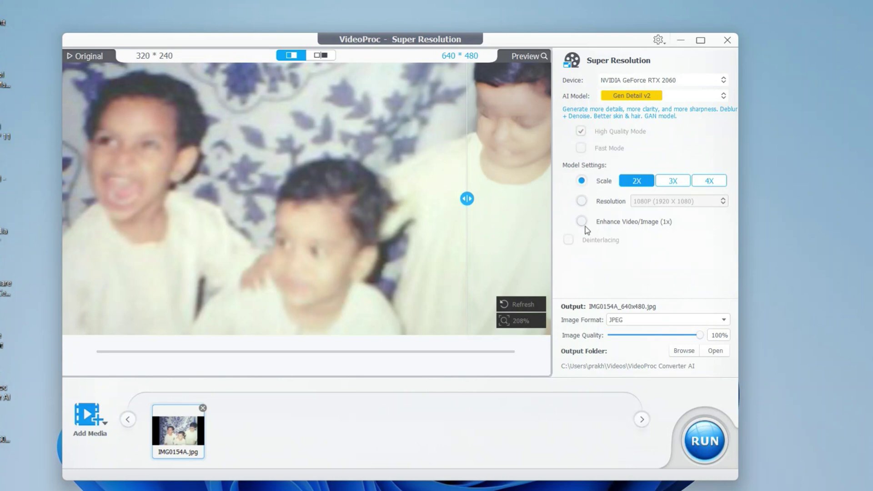
Set the family photo's output resolution to 4K (3840 × 2160).
click(584, 203)
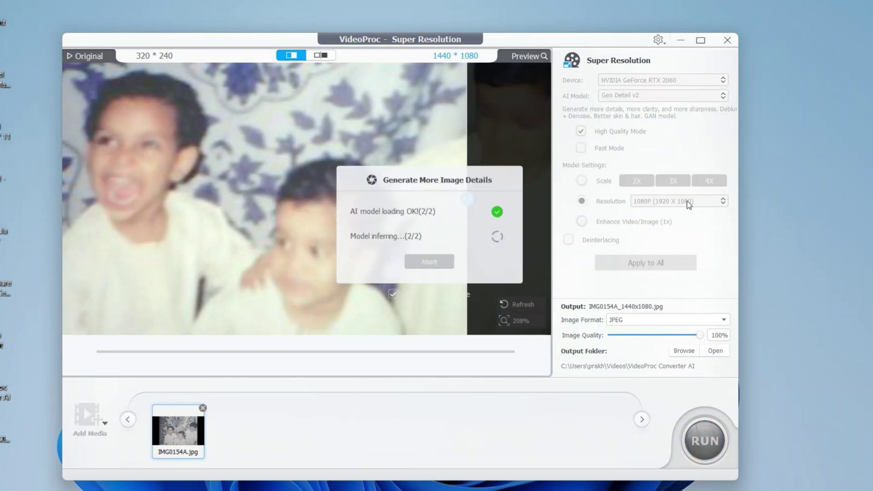
scroll(689, 205, down, 2)
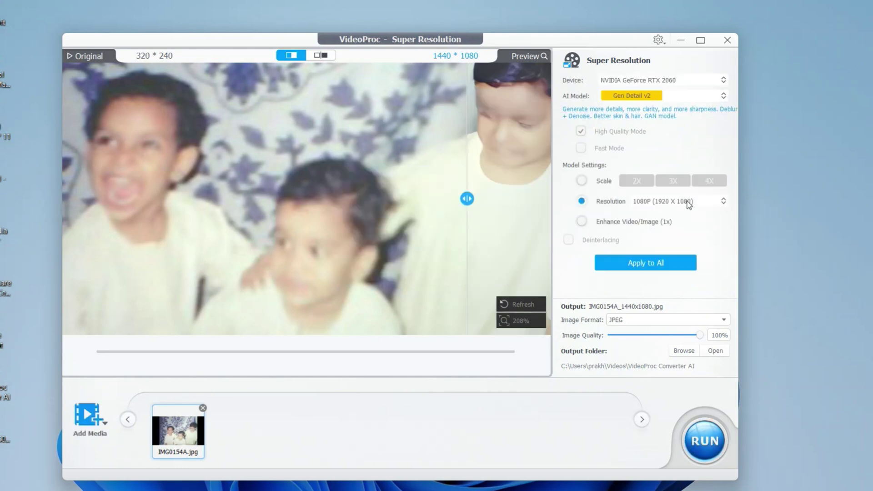
drag(467, 199, 366, 200)
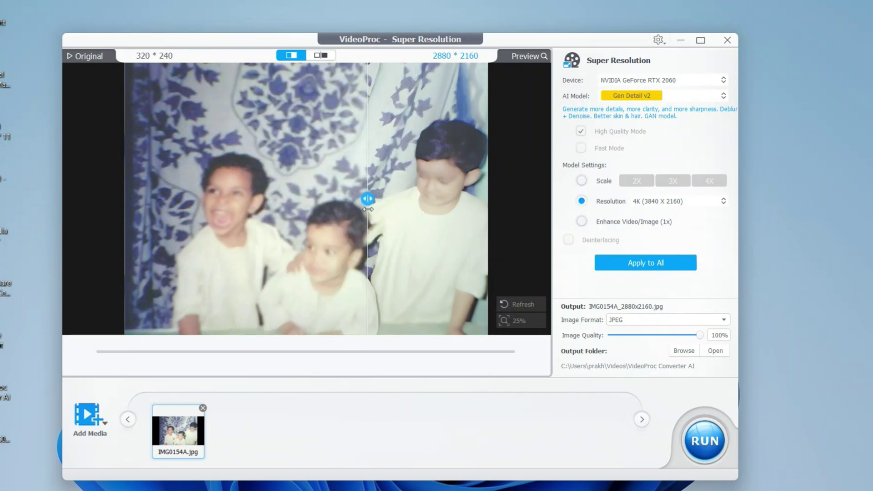
scroll(327, 238, up, 1)
scroll(327, 238, up, 2)
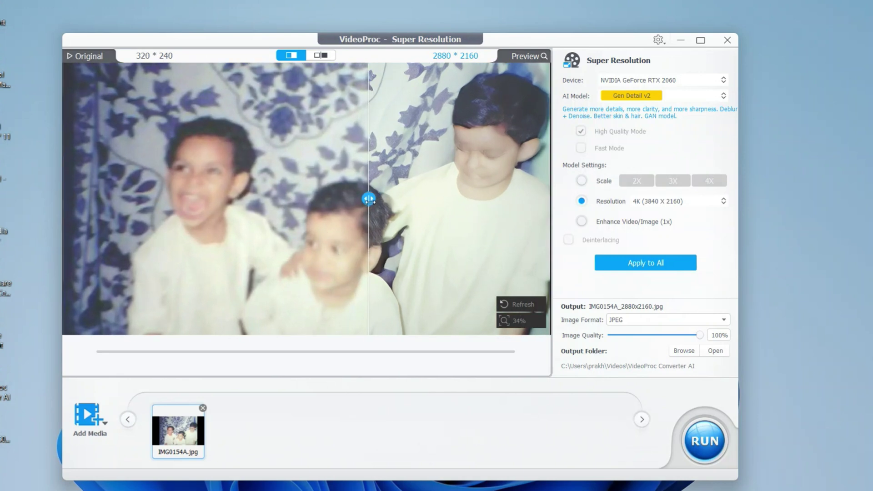
Drag the split divider across the photo to compare original and 2880 × 2160 enhanced detail.
drag(369, 200, 152, 203)
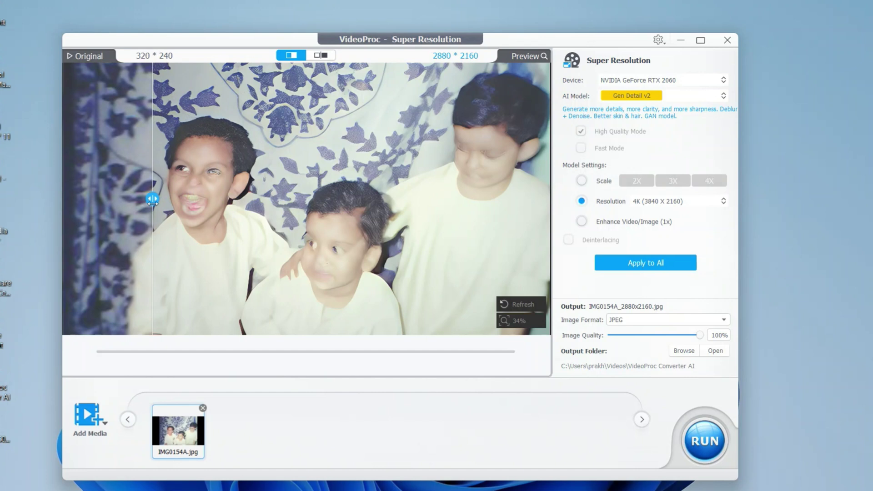
scroll(153, 199, down, 2)
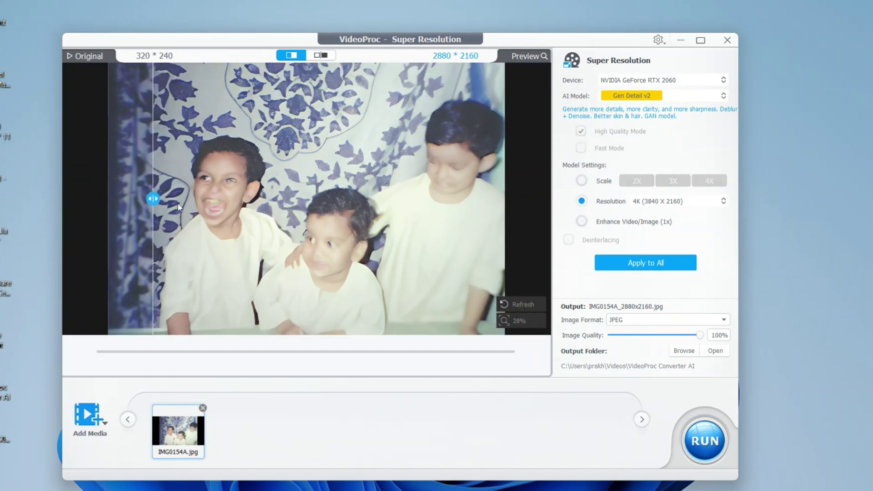
drag(152, 198, 227, 199)
drag(312, 245, 394, 247)
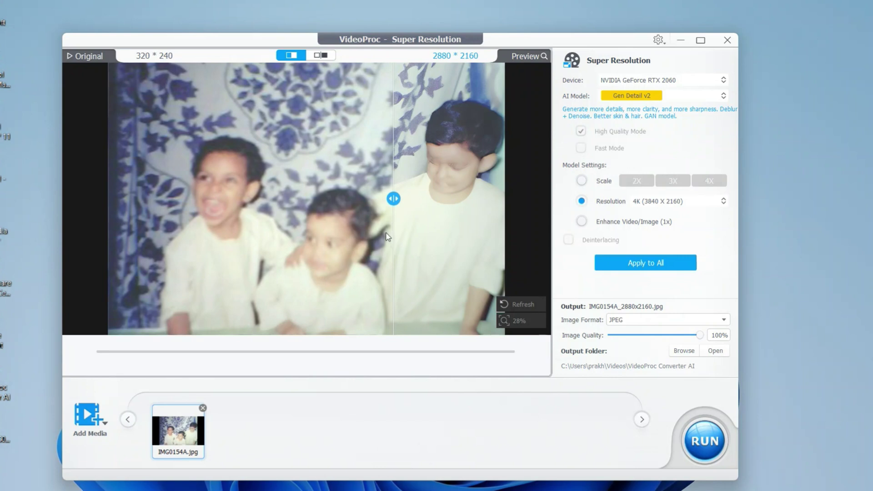
drag(393, 199, 419, 195)
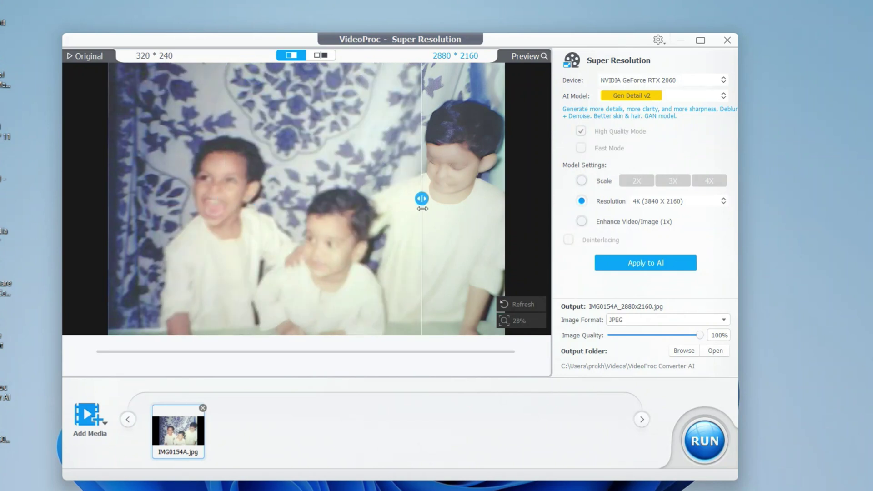
Export the 4K upscaled photo as IMG0154A_2880x2160.jpg.
click(704, 440)
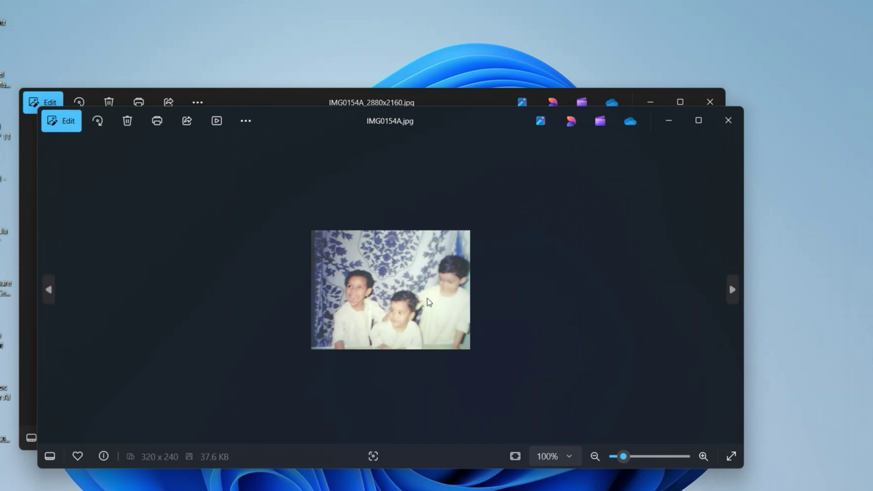
Zoom into the 320 × 240 original, then bring the upscaled copy and the original forward in turn.
scroll(429, 302, up, 5)
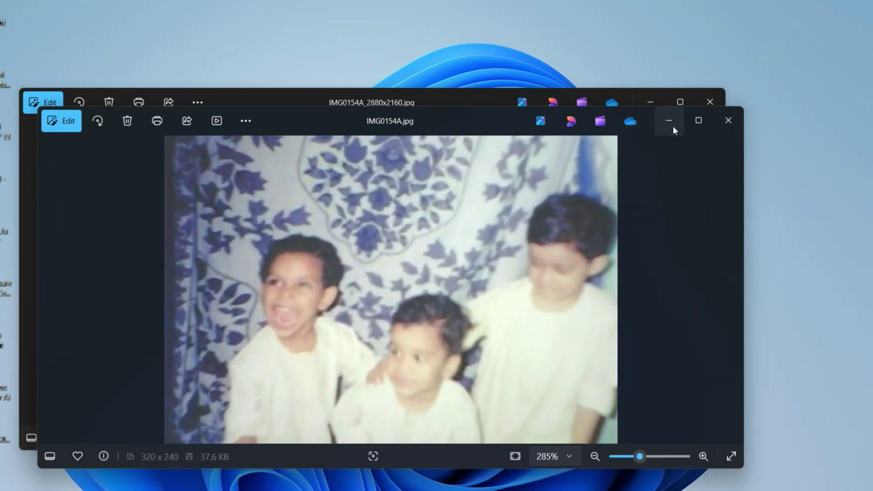
click(660, 120)
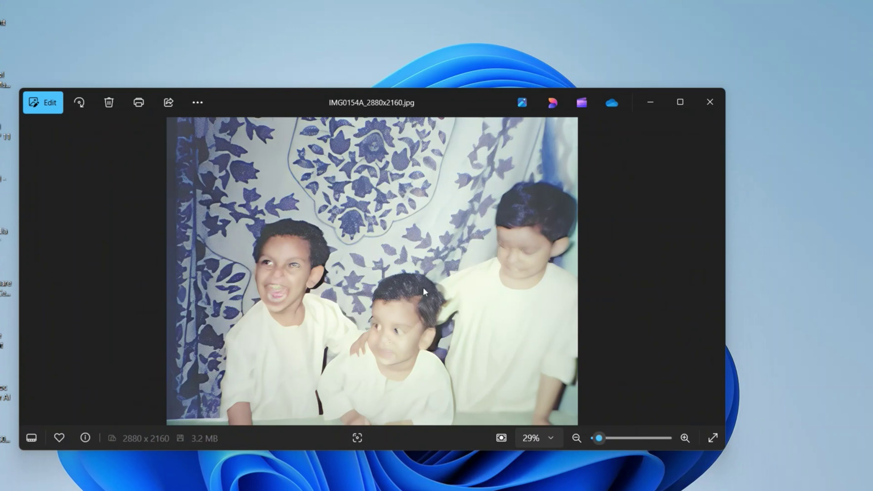
click(674, 450)
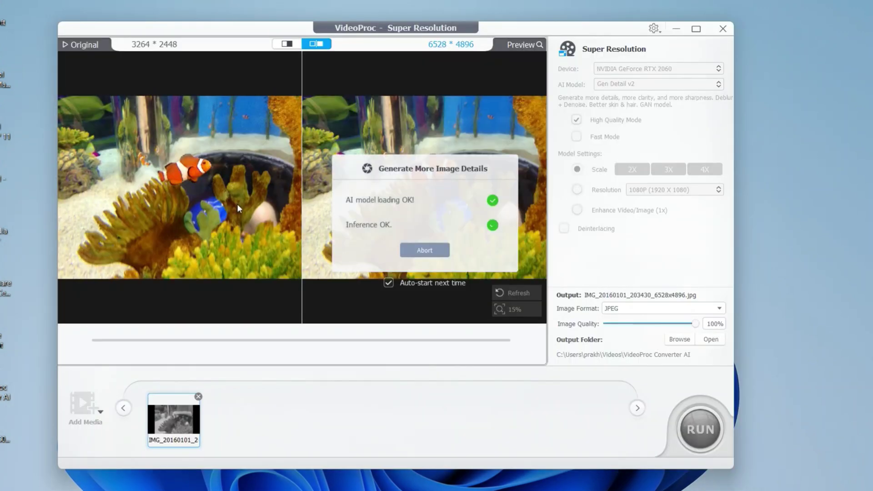
Set the aquarium photo to 1x Enhance and pan around the preview to inspect detail.
click(576, 209)
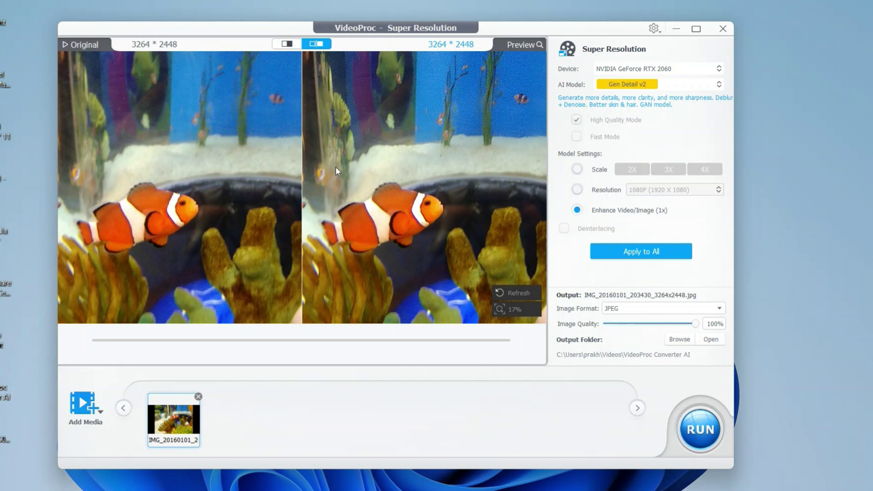
scroll(200, 125, up, 5)
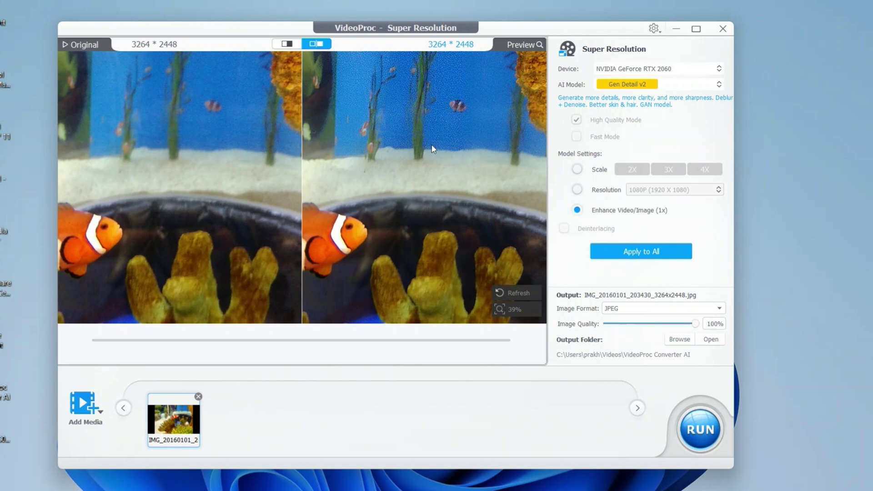
scroll(356, 192, down, 1)
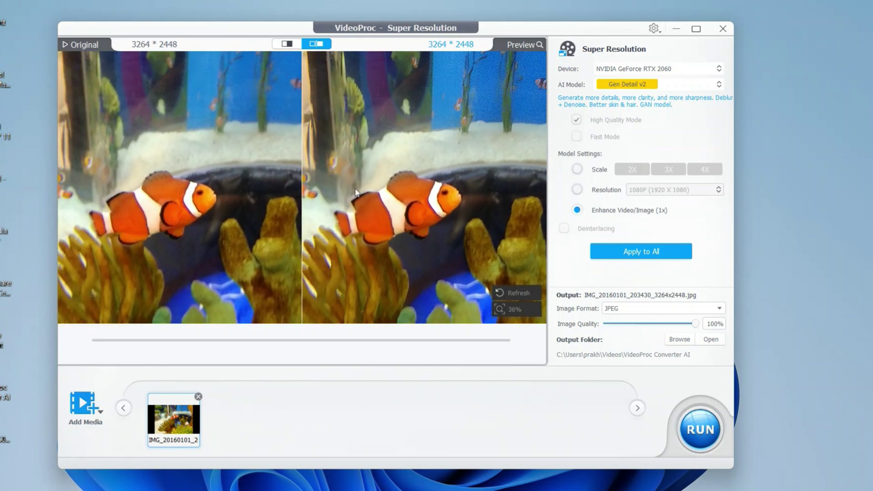
drag(356, 192, 385, 197)
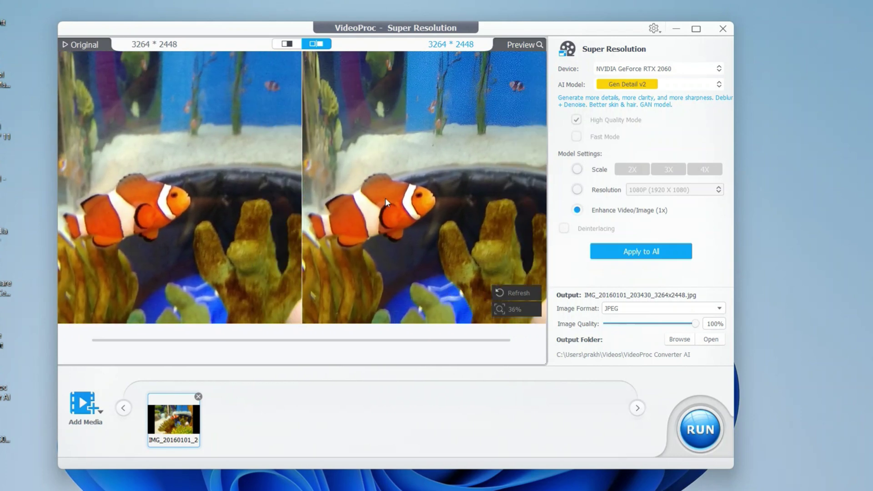
scroll(200, 192, down, 1)
drag(201, 192, 274, 233)
Choose 4K resolution upscaling and apply the settings to all media.
click(577, 189)
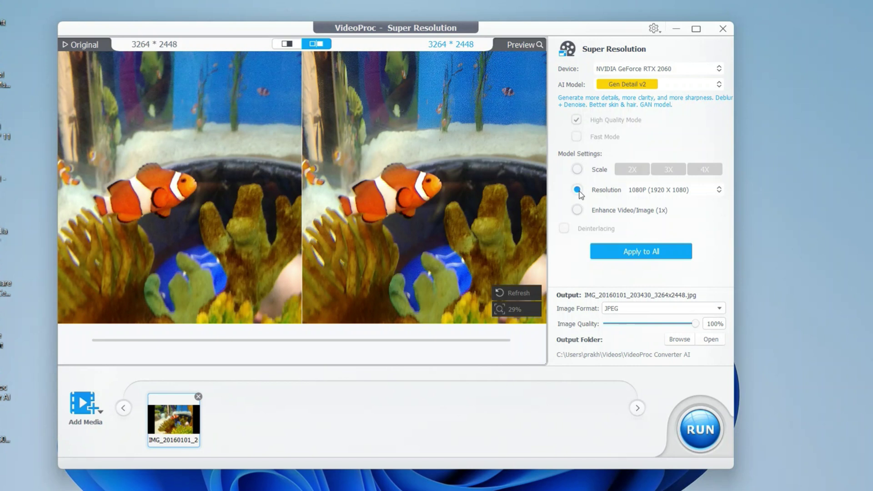
click(668, 191)
click(670, 234)
click(635, 249)
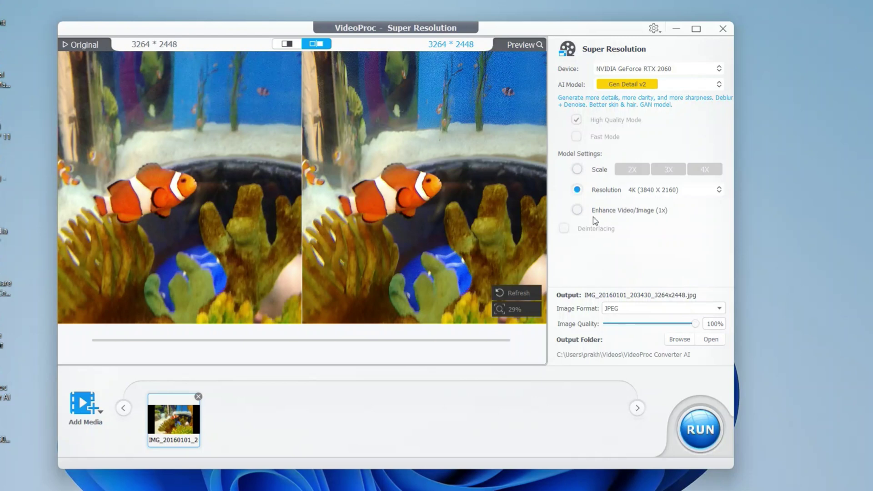
Switch back to 1x enhance, export the aquarium photo, and zoom into the result.
click(577, 210)
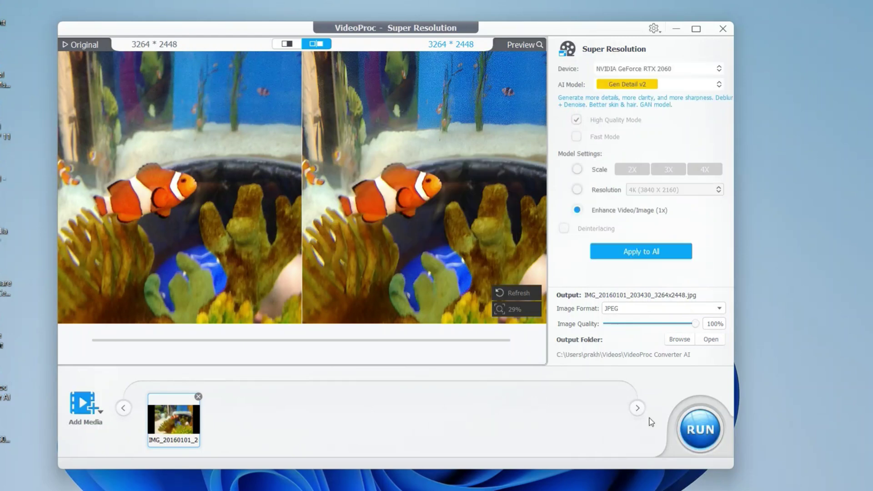
click(706, 430)
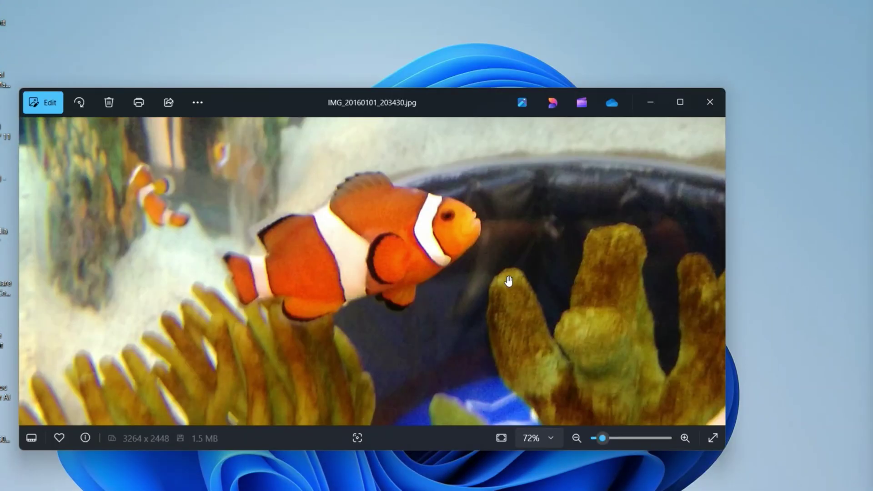
double_click(526, 271)
scroll(526, 271, down, 1)
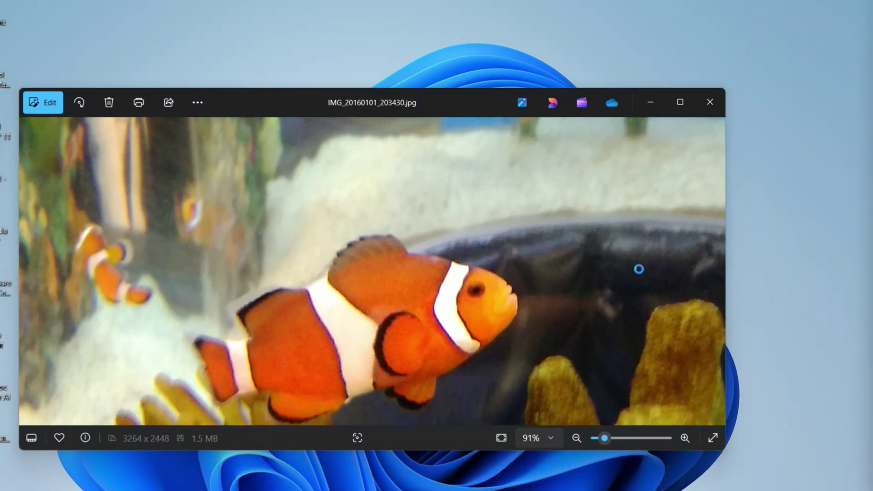
Zoom and pan around the exported IMG_20160101_203430_3264x2448.jpg in Photos.
scroll(553, 295, up, 3)
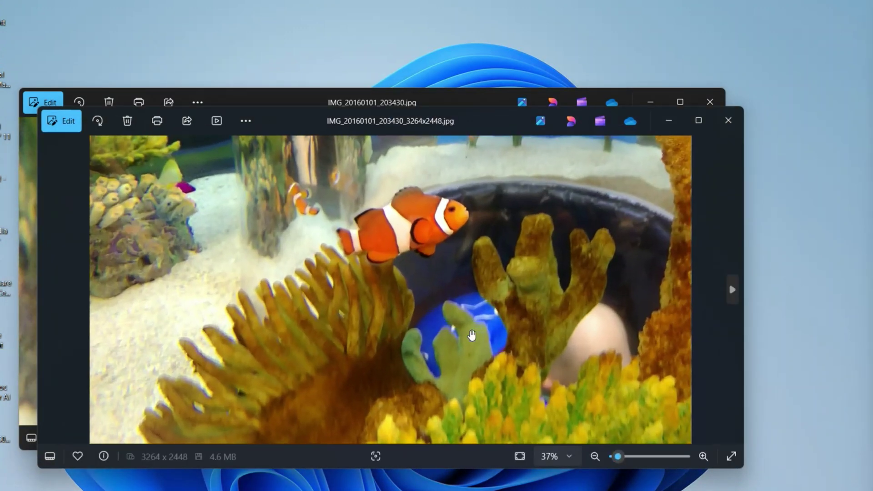
scroll(552, 296, up, 5)
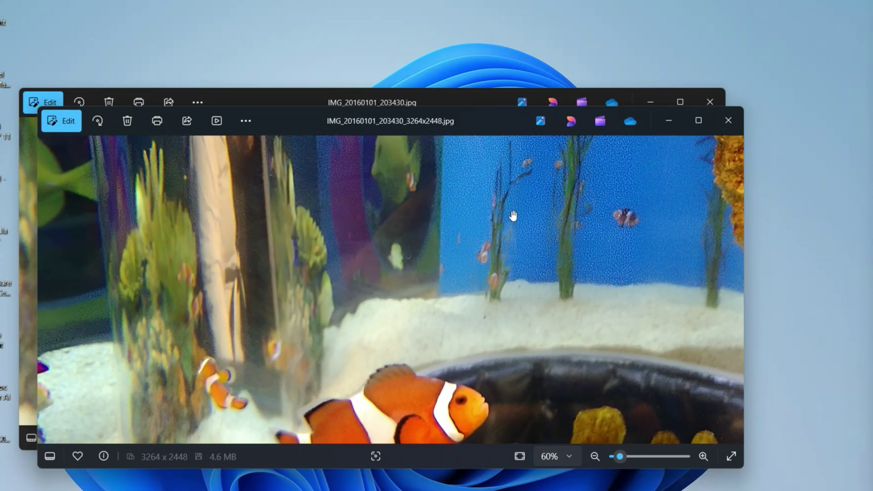
scroll(577, 230, left, 3)
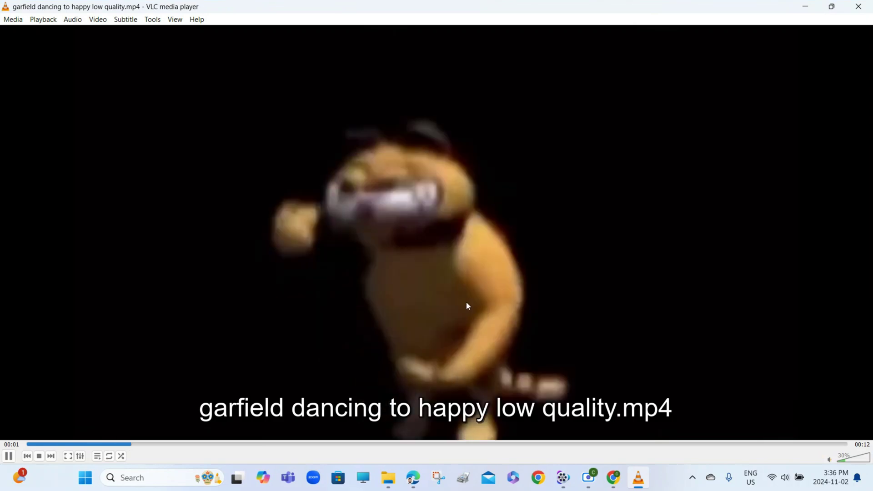
Switch the Garfield clip in VLC to fullscreen playback.
double_click(459, 286)
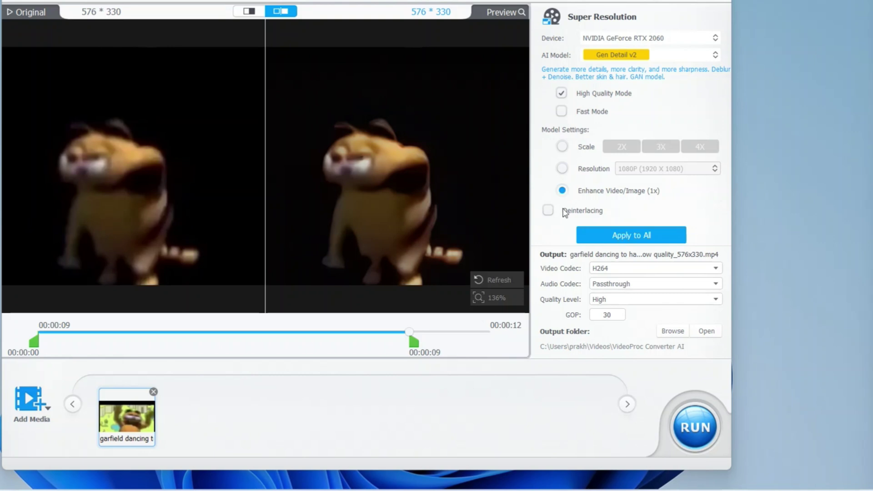
Upscale the Garfield video to 4K (3840 × 2160) and start the 3770×2160 export.
click(563, 169)
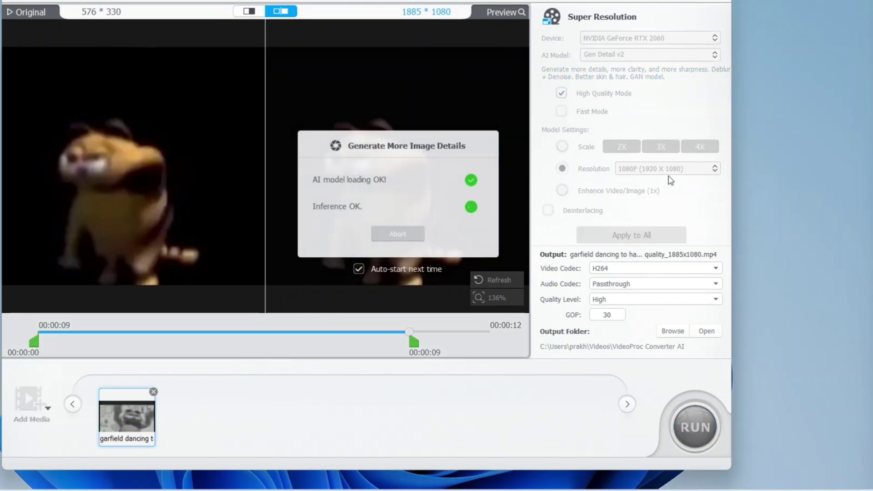
click(678, 172)
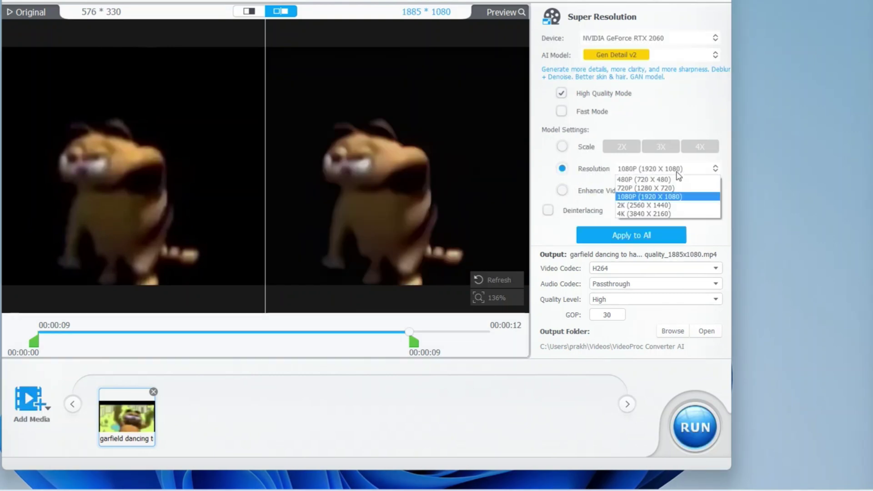
click(684, 214)
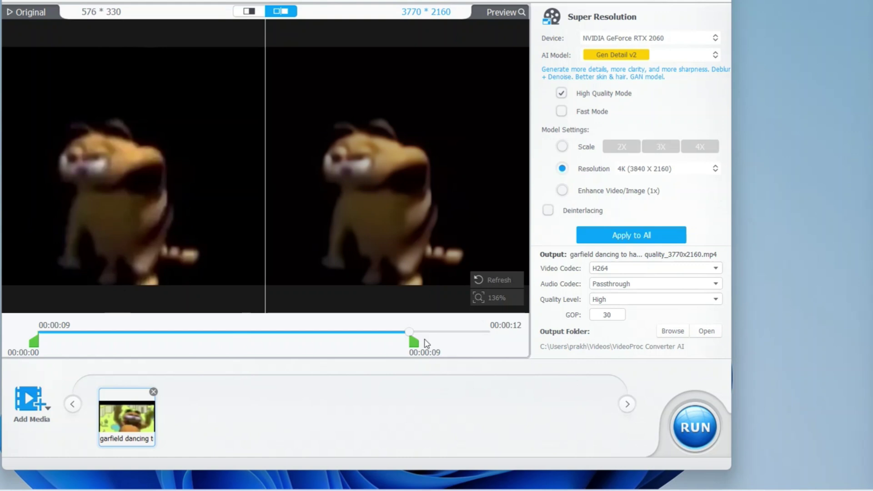
click(689, 426)
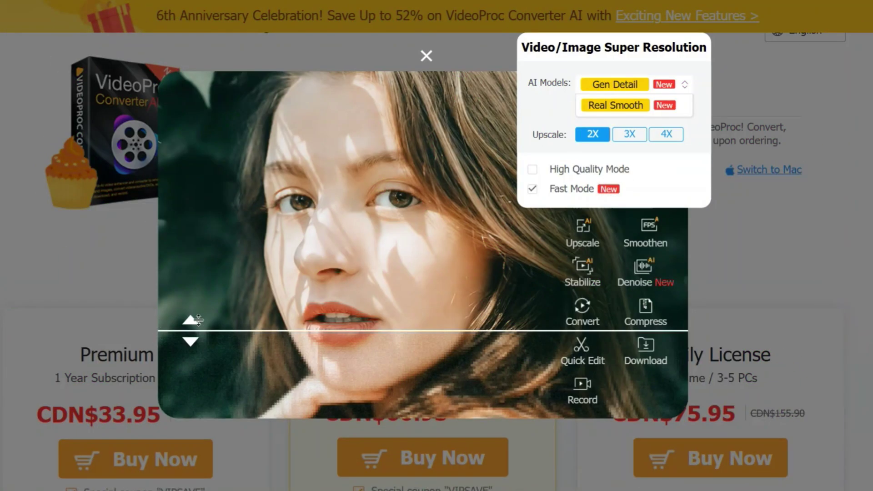
Slide the pricing demo's before/after divider up the portrait to compare quality.
drag(190, 326, 193, 196)
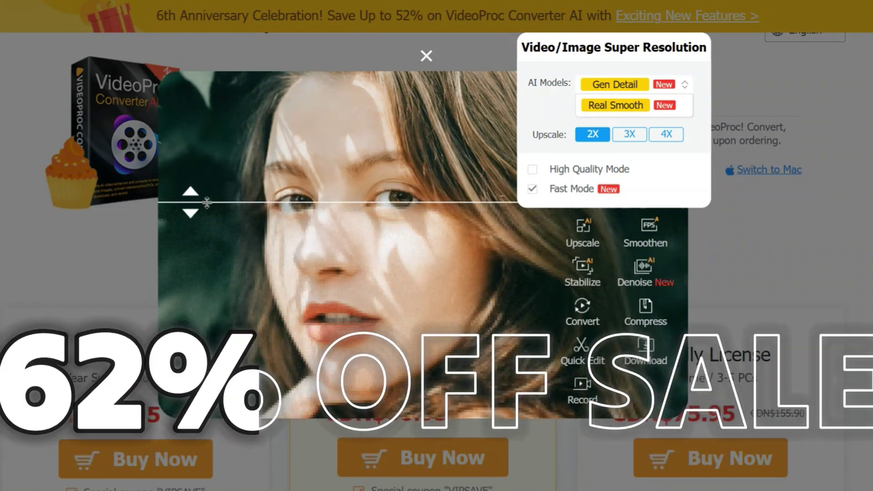
scroll(436, 273, down, 7)
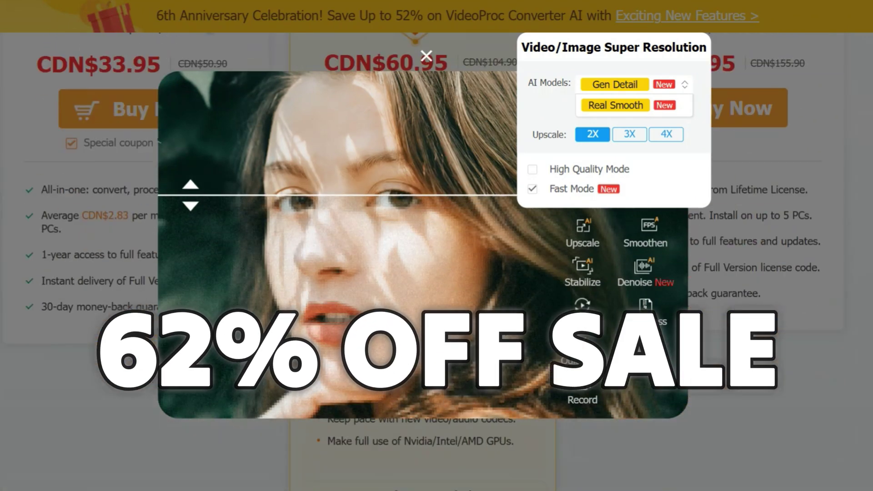
scroll(436, 273, up, 3)
scroll(449, 207, up, 5)
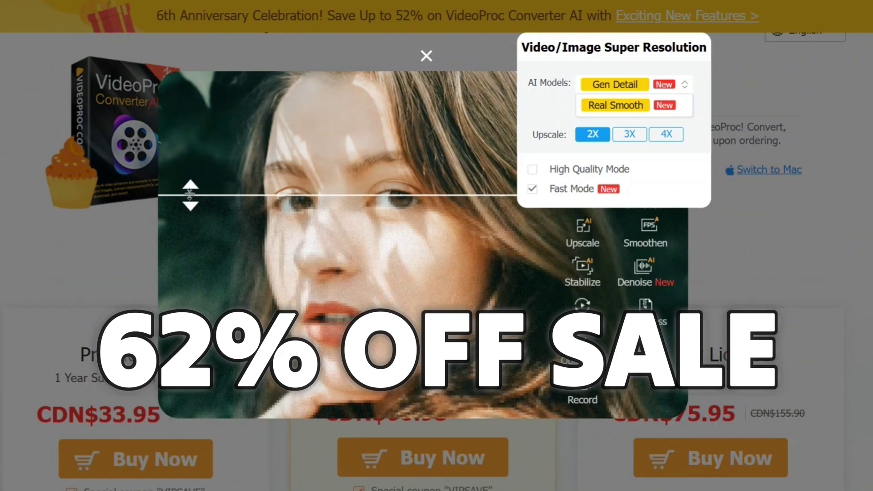
drag(207, 177, 207, 136)
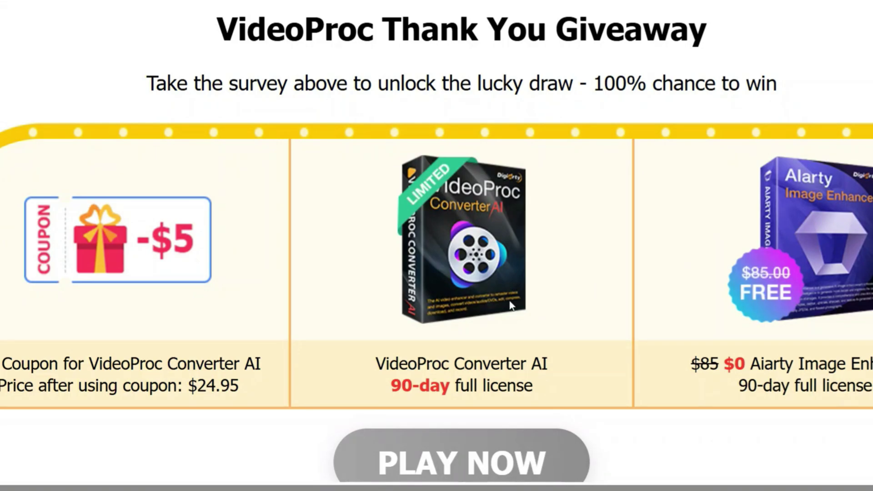
scroll(272, 304, down, 2)
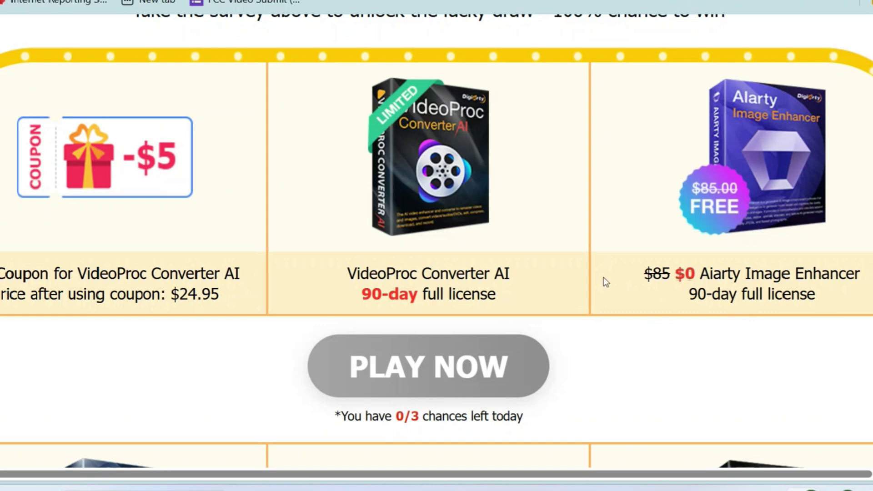
scroll(596, 269, down, 4)
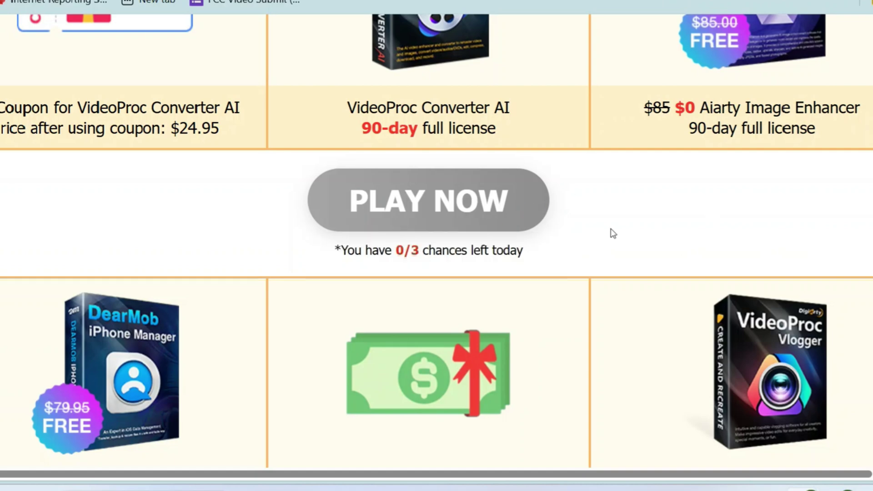
scroll(609, 232, down, 5)
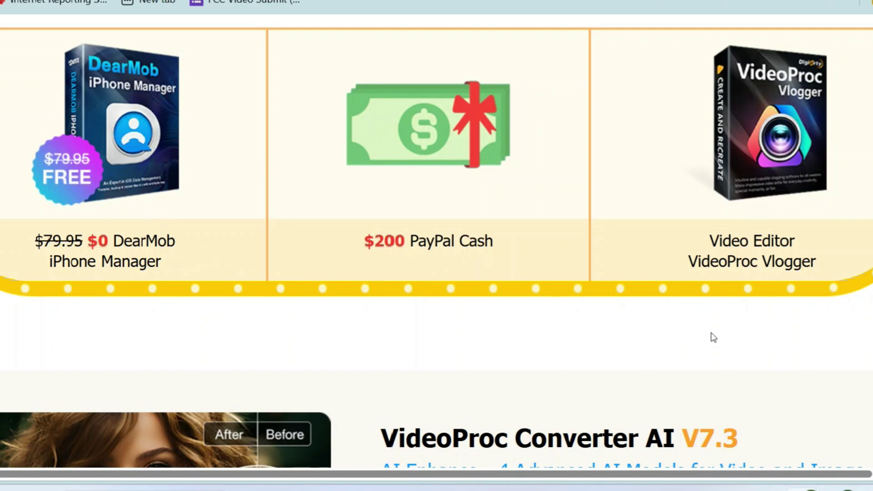
scroll(715, 331, up, 15)
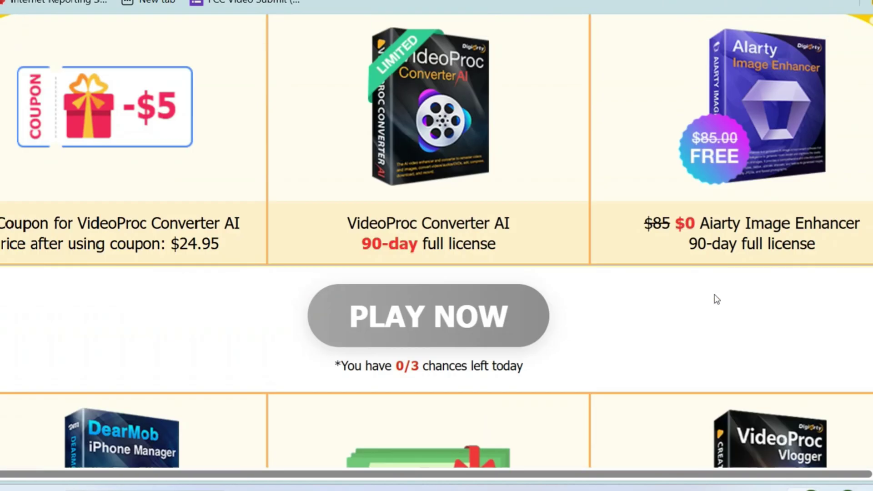
Scroll back up the VideoProc website to the 6th Anniversary banner and feature overview.
scroll(622, 290, up, 5)
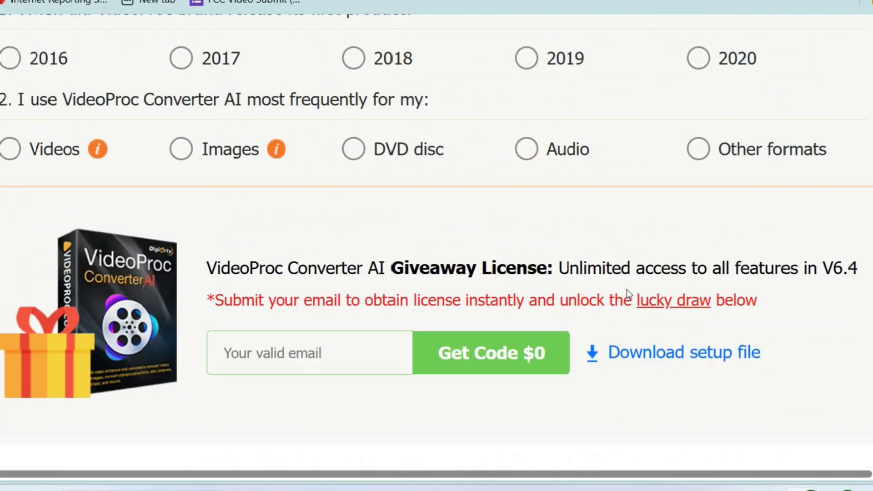
scroll(670, 297, up, 3)
scroll(670, 298, up, 1)
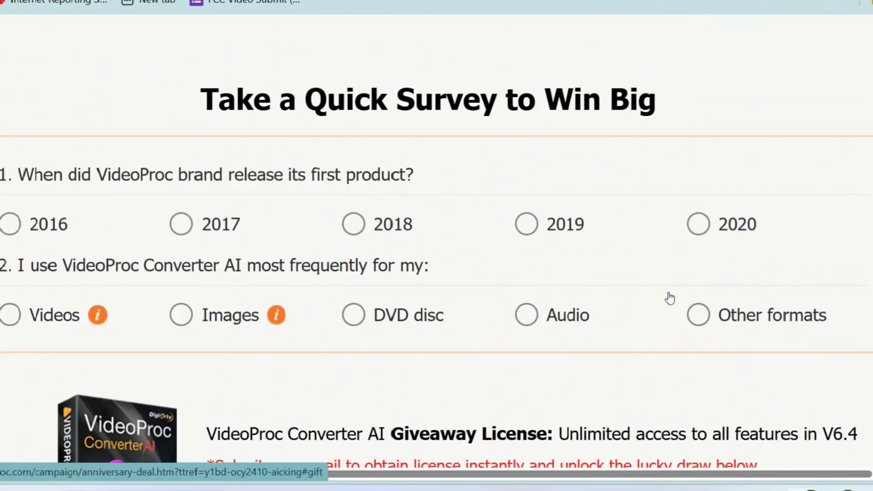
scroll(672, 296, up, 12)
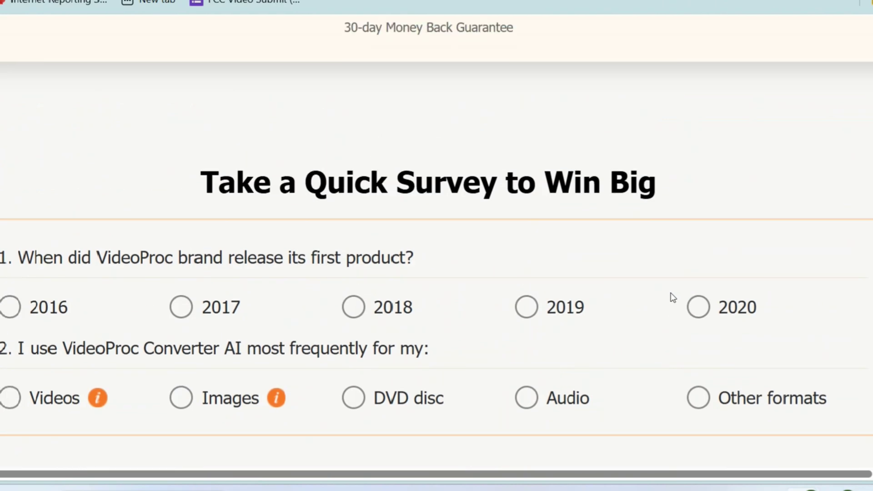
scroll(670, 297, up, 6)
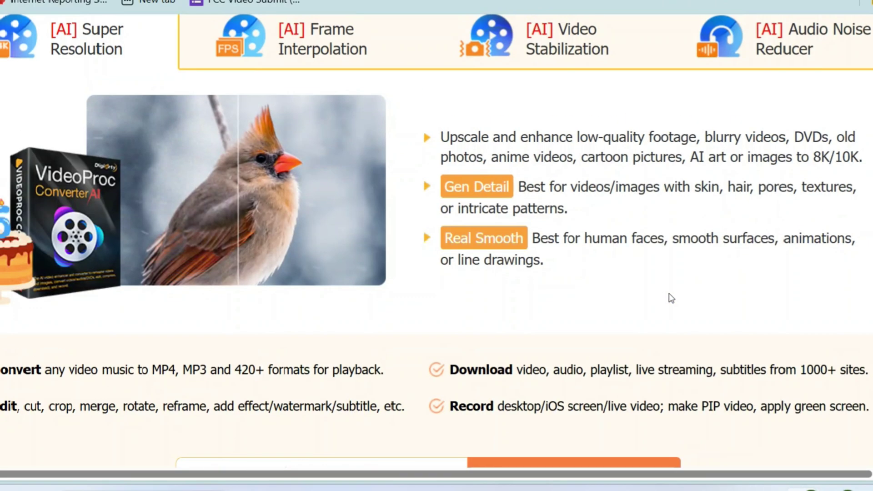